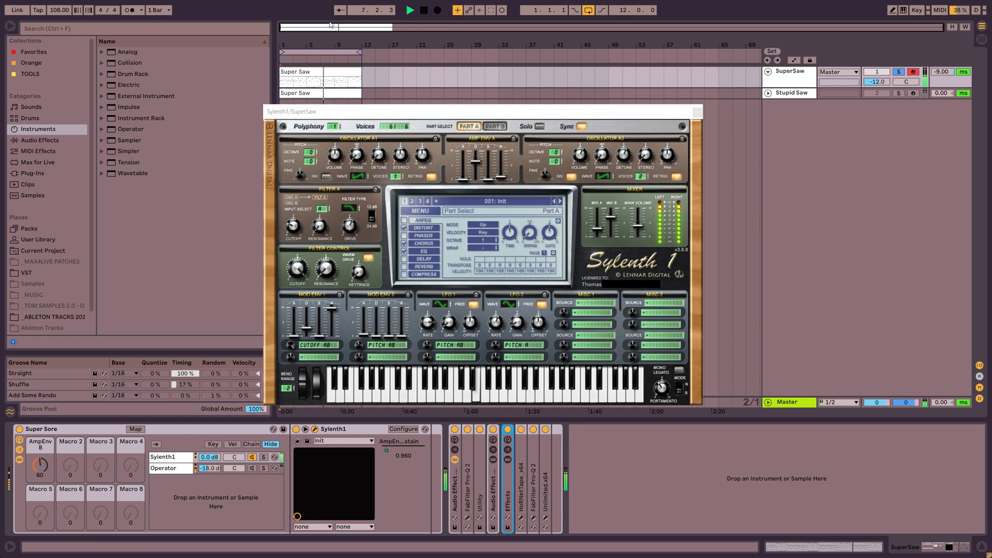
Stop playback, and arm and solo the Stupid Saw track
left_click(424, 11)
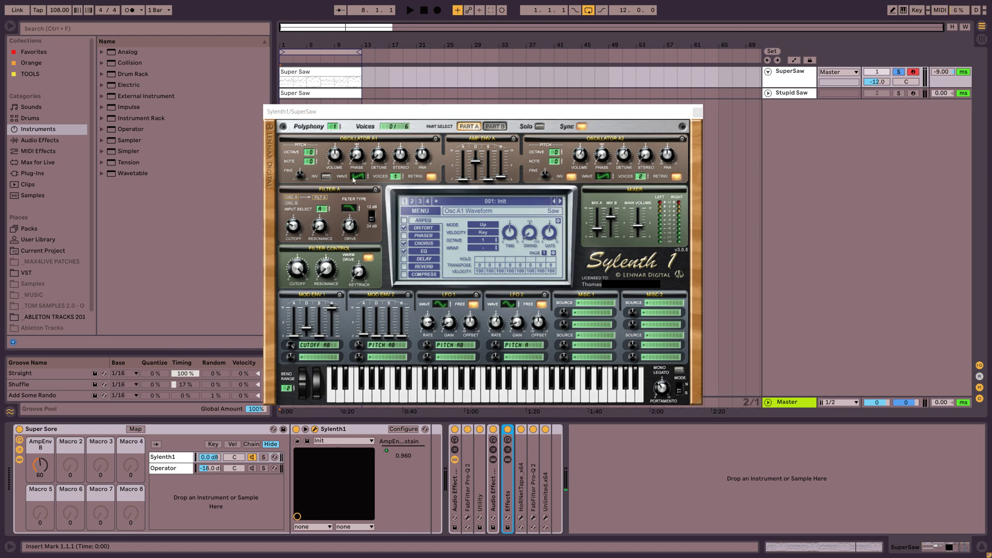
left_click(914, 94)
left_click(900, 94)
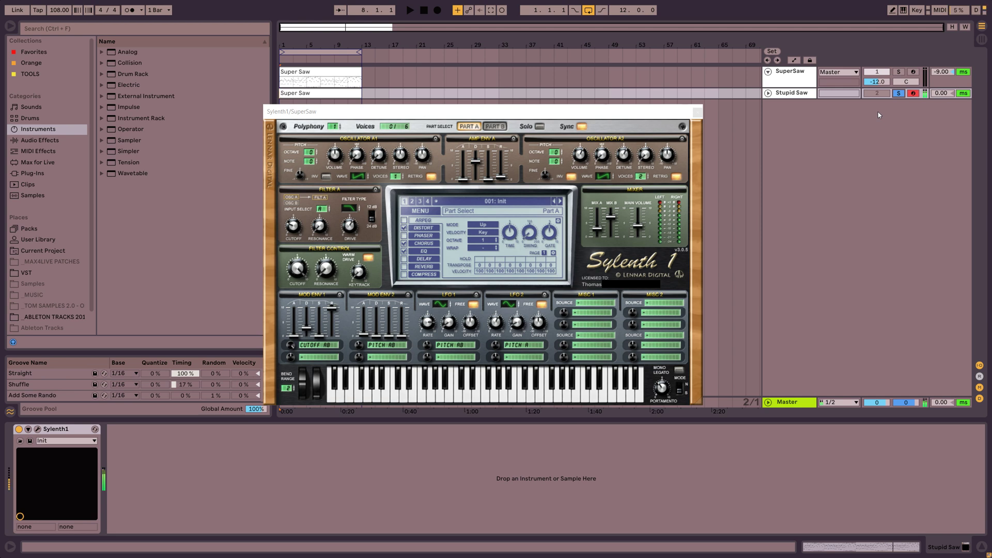
Deactivate the audio effects on the SuperSaw track and switch off Sylenth1's built-in distortion, chorus and EQ
left_click(803, 78)
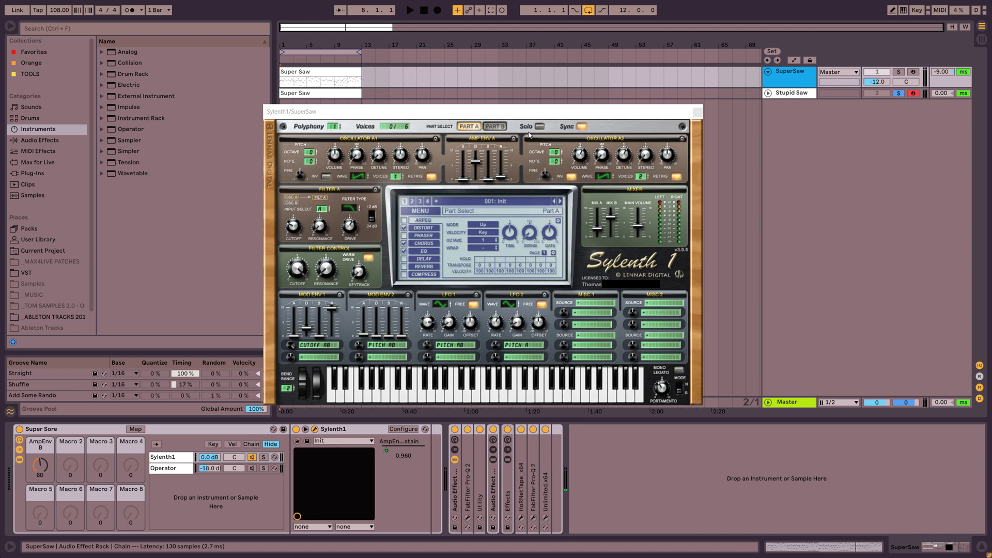
left_click(456, 431)
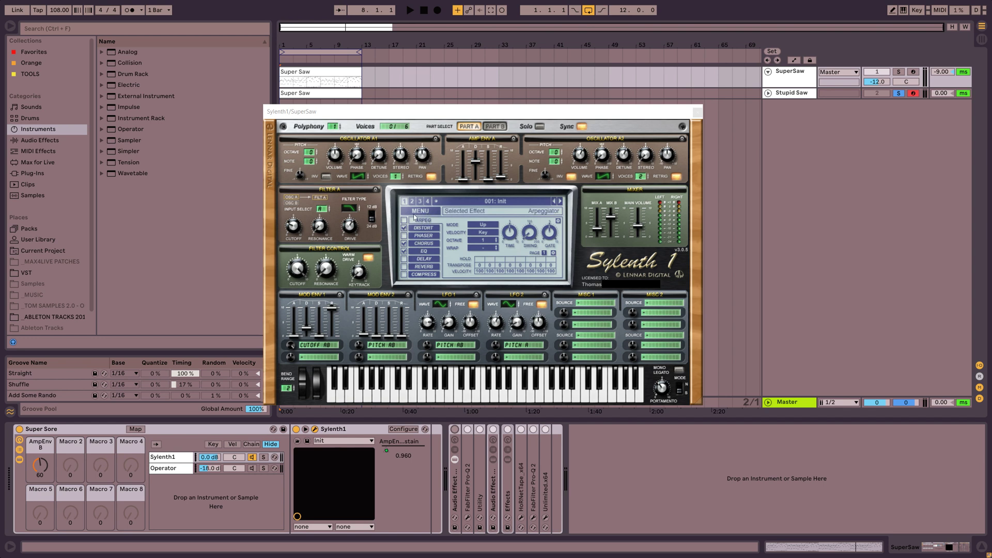
left_click(405, 227)
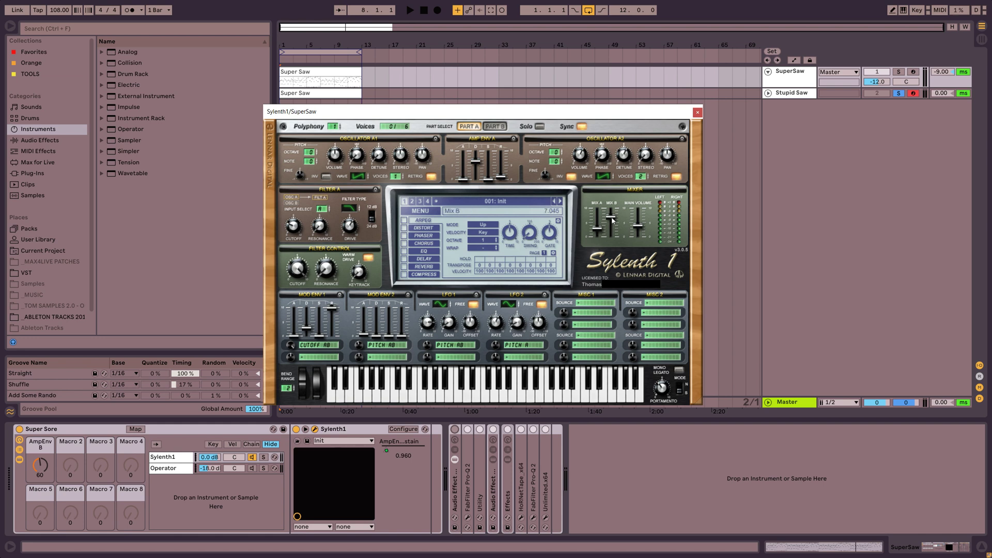
Bring the Mix B level all the way down and return to Part A after checking Part B's oscillators
left_click_drag(612, 220, 611, 229)
left_click(495, 126)
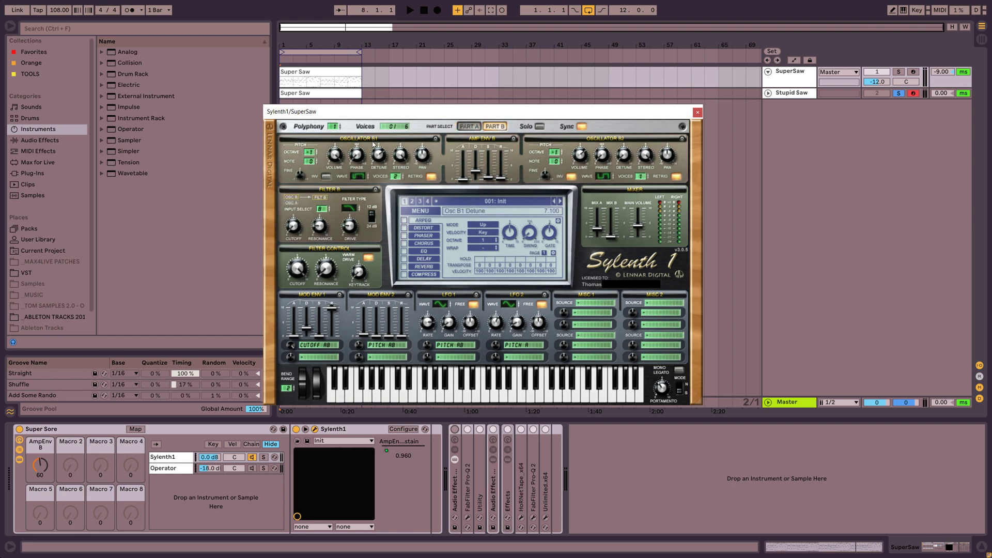
left_click(468, 126)
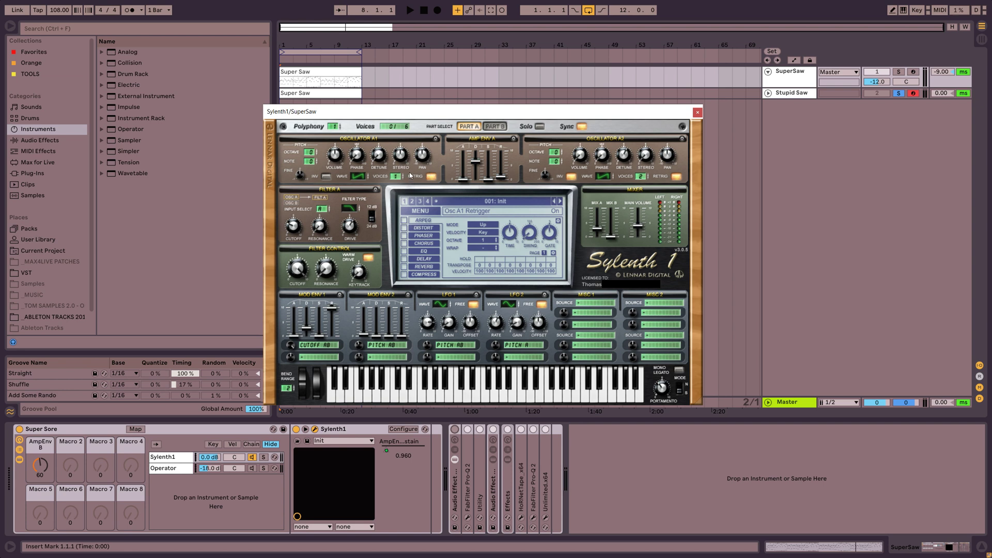
Solo and audition the SuperSaw track, adjusting the Filter Control cutoff during playback
key("space")
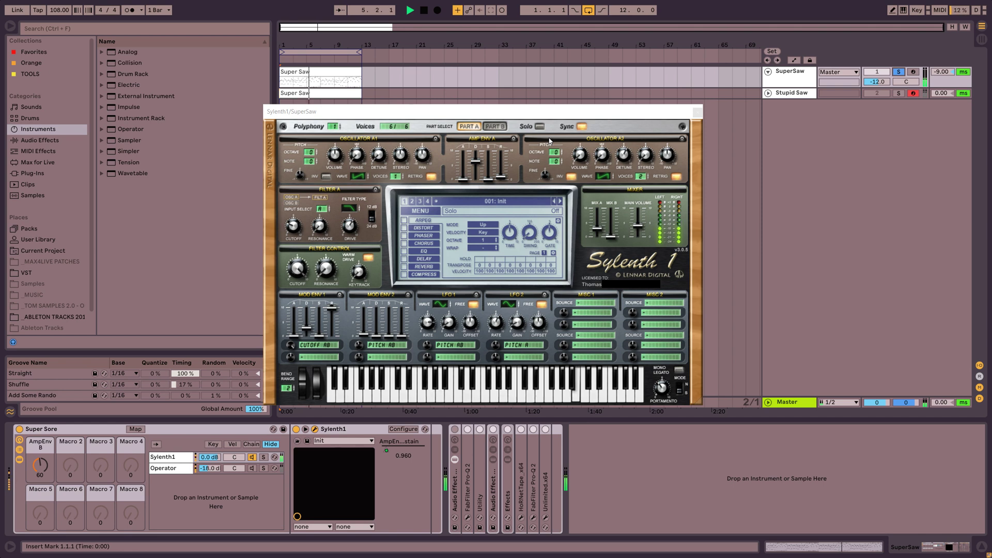
key("space")
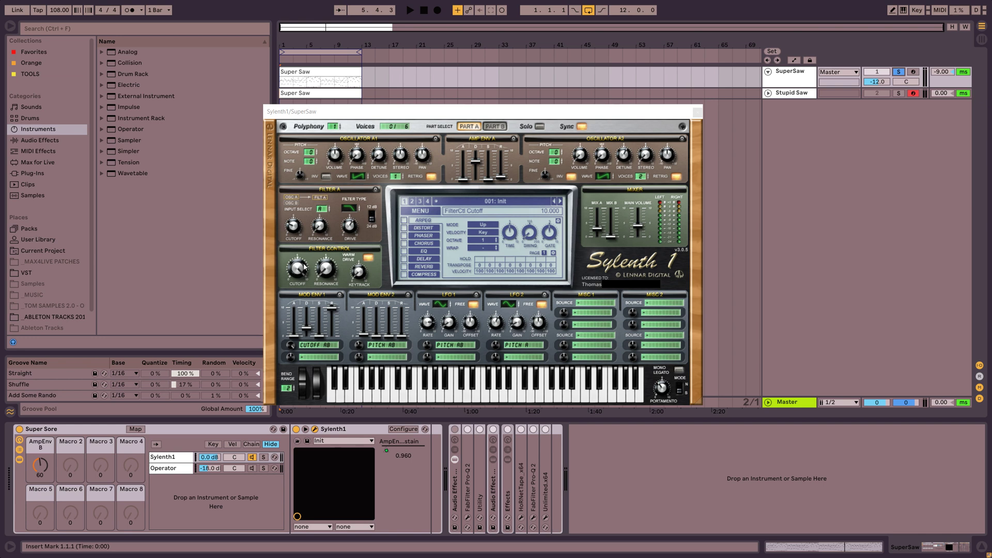
key("space")
mouse_move(304, 268)
left_mouse_down()
mouse_move(300, 313)
mouse_move(311, 276)
left_mouse_up()
key("space")
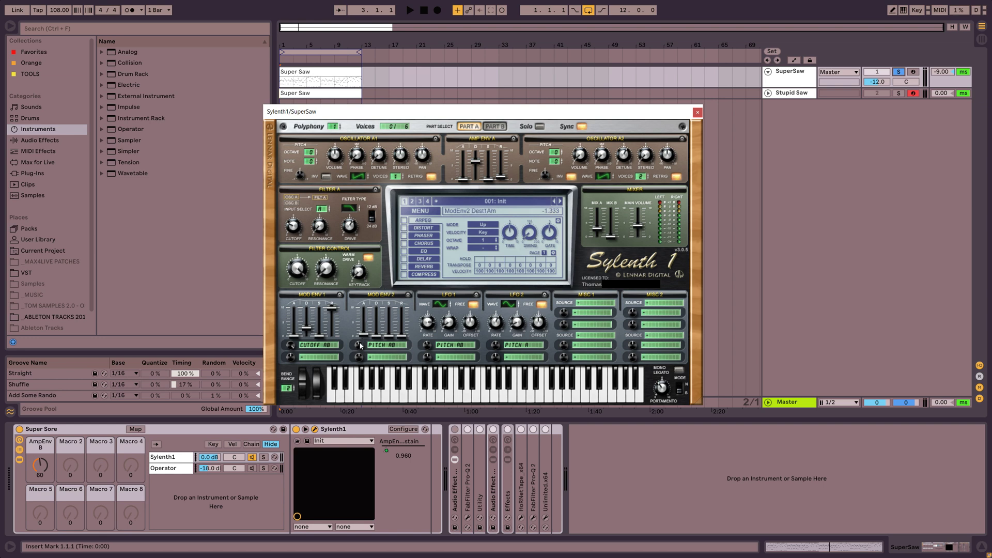
Adjust Mod Env 2's modulation amount for Pitch AB while the loop plays, and stop playback
key("space")
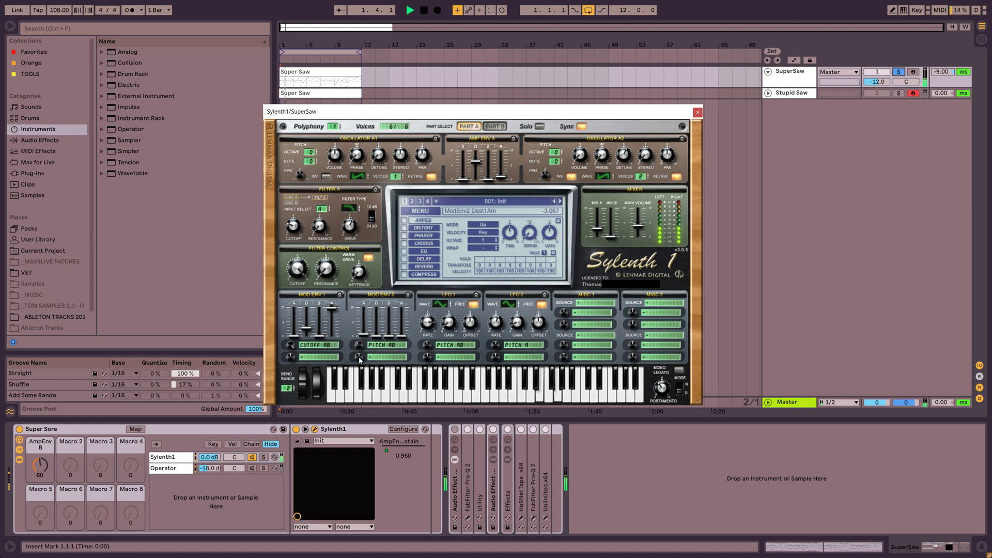
mouse_move(361, 352)
left_mouse_down()
mouse_move(357, 375)
mouse_move(362, 359)
left_mouse_up()
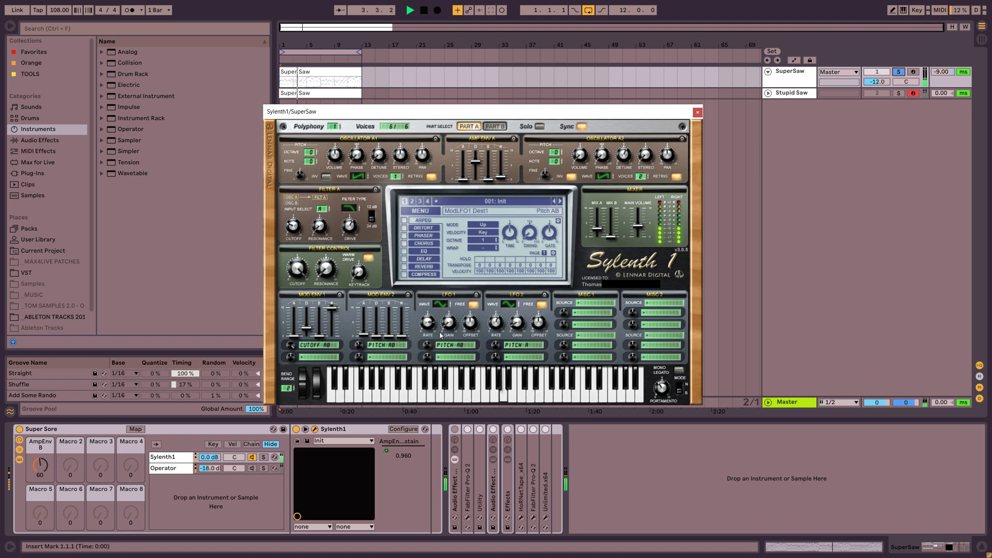
key("space")
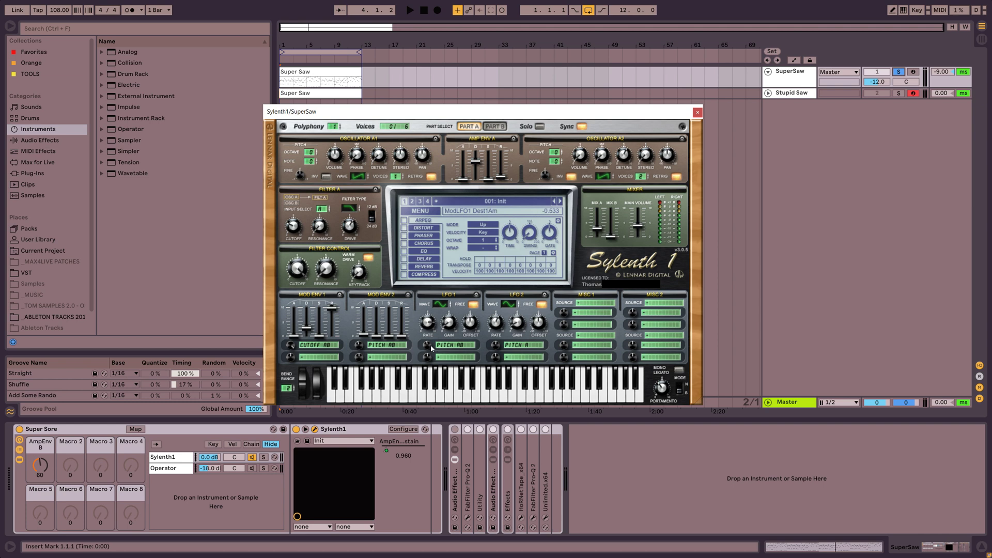
During playback, reset LFO 1's Pitch AB modulation amount to 0 and readjust it to about -0.867
key("space")
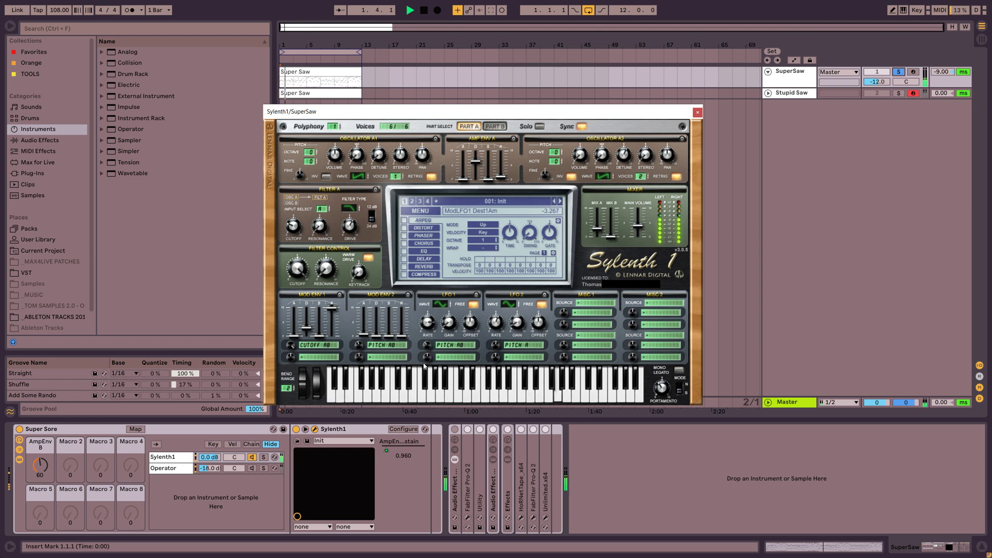
left_click(426, 357, "ctrl")
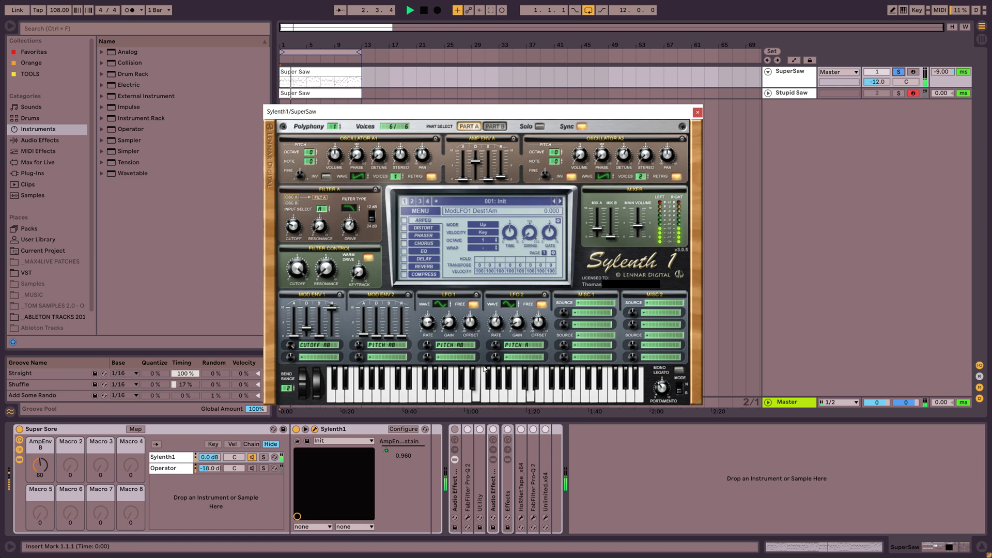
left_click_drag(427, 343, 427, 351)
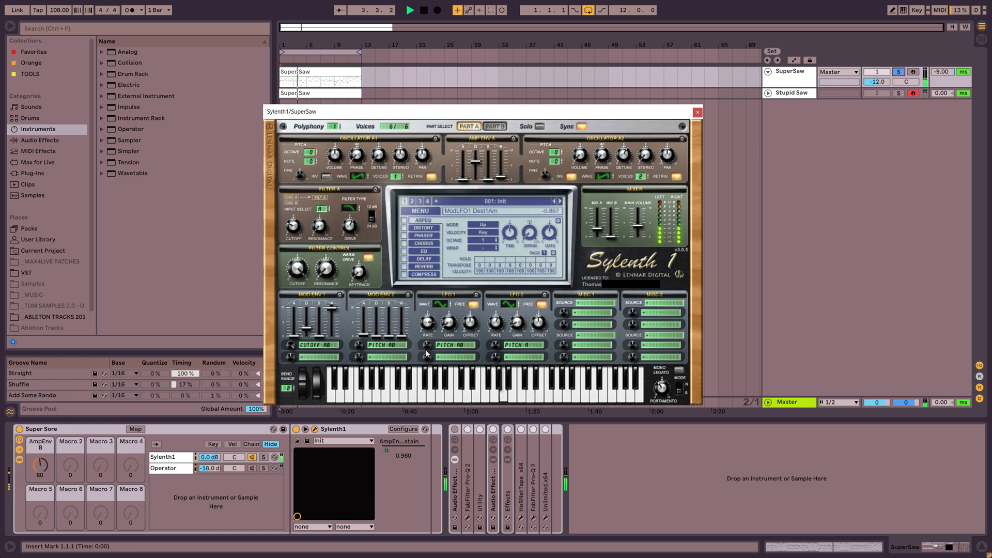
key("space")
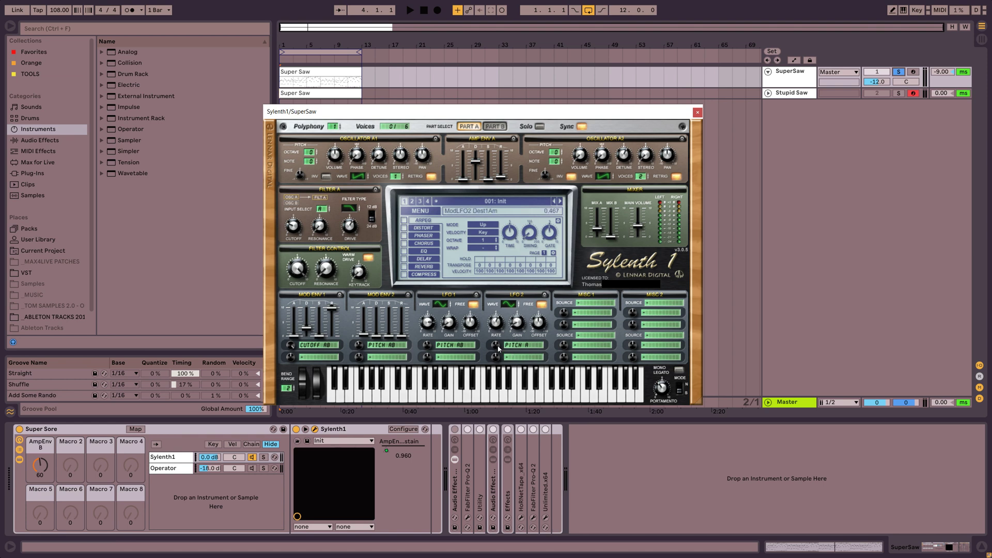
Adjust LFO 2's modulation amount for Pitch A during playback
key("space")
mouse_move(498, 349)
left_mouse_down()
mouse_move(498, 337)
mouse_move(498, 345)
left_mouse_up()
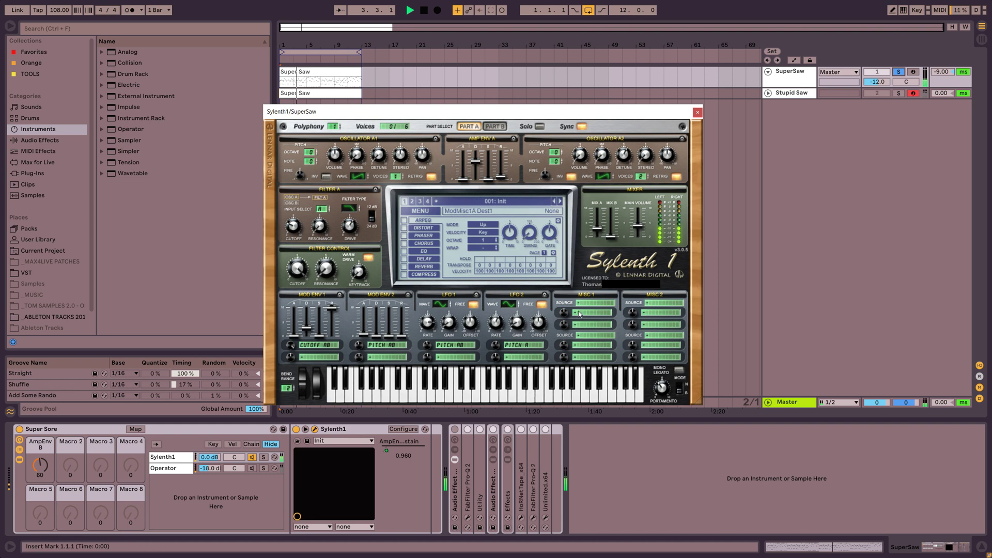
key("space")
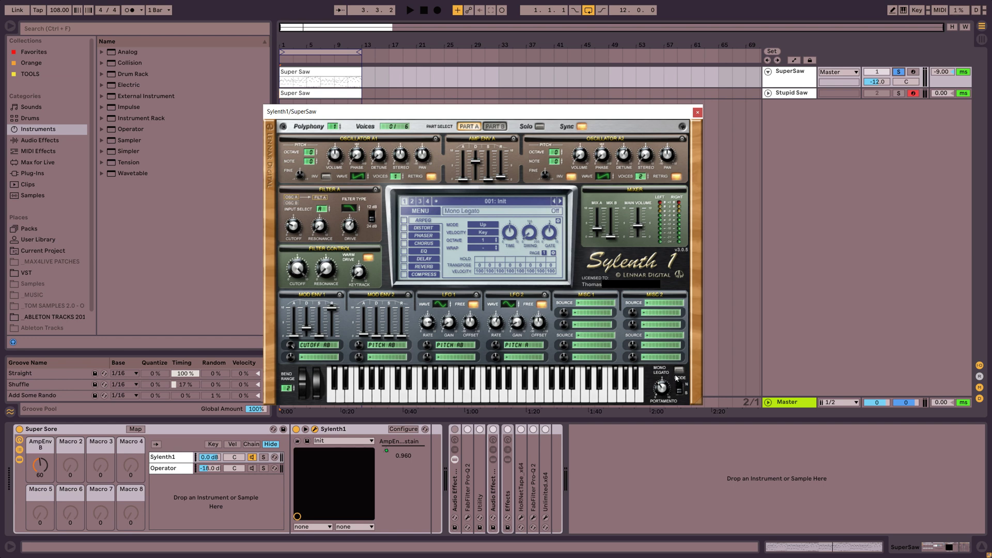
Set the portamento time to about 16.5 ms while auditioning the loop
key("space")
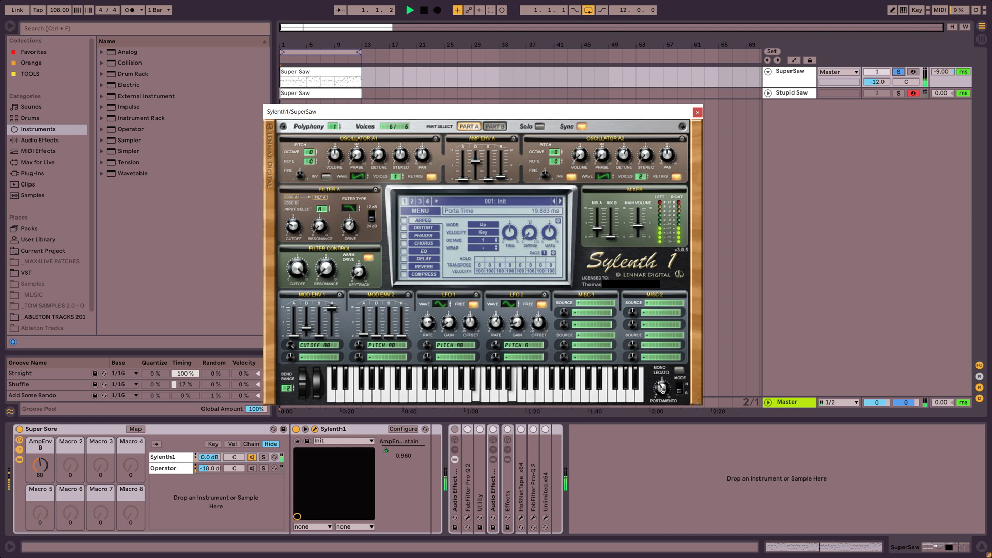
mouse_move(668, 392)
left_mouse_down()
mouse_move(670, 384)
mouse_move(675, 401)
left_mouse_up()
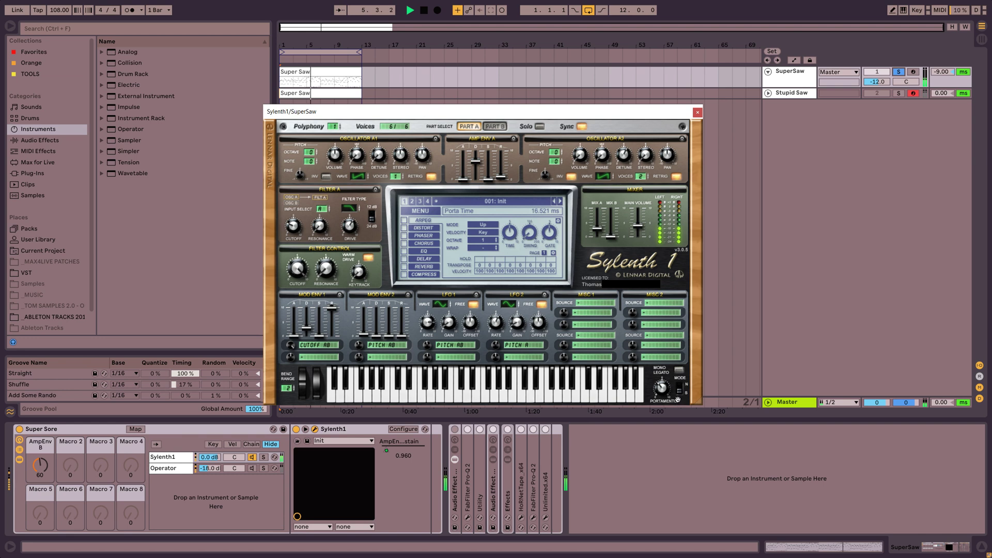
key("space")
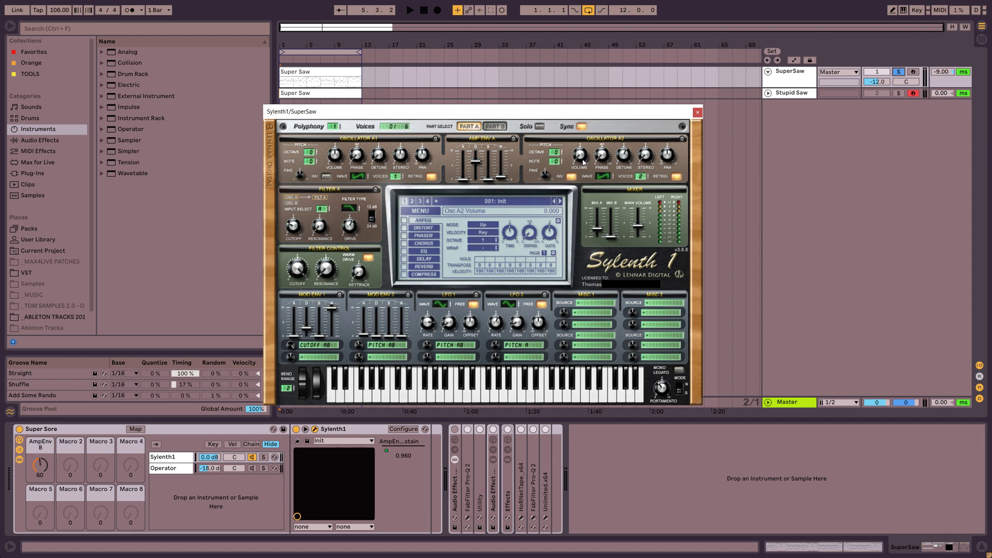
Raise Oscillator A2's volume to about 6 during playback, and stop the loop
key("space")
left_click_drag(584, 162, 596, 85)
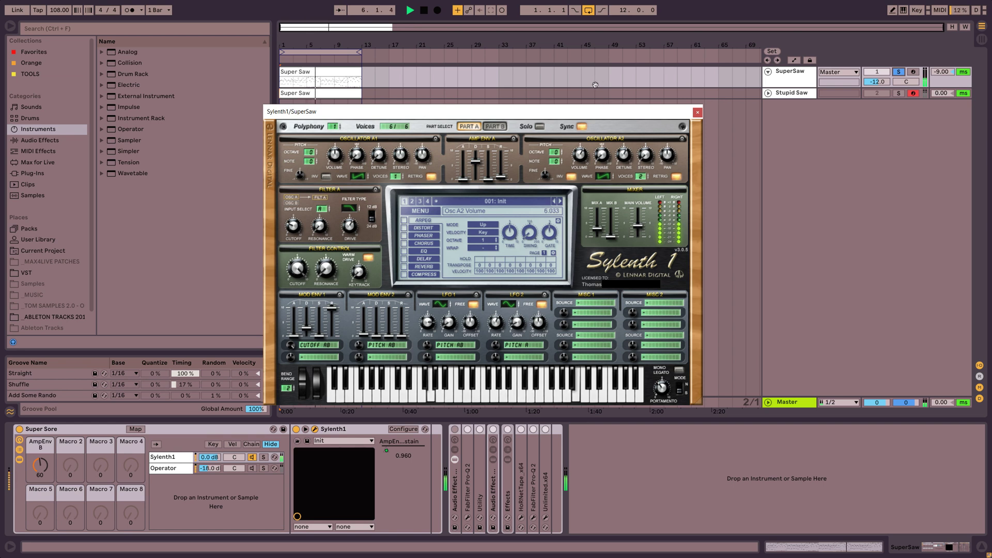
key("space")
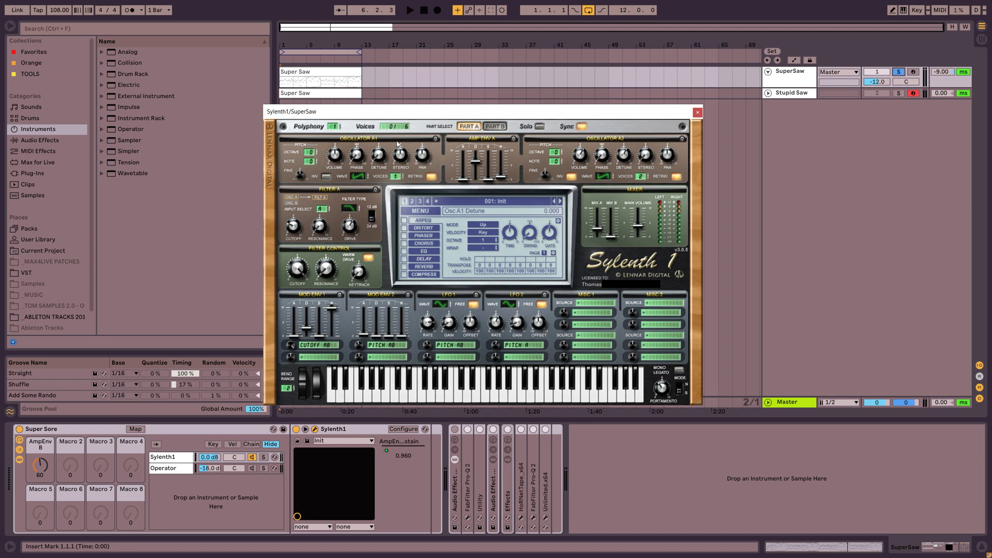
Display Part B and raise the Mix B level to about 6 during playback
left_click(505, 128)
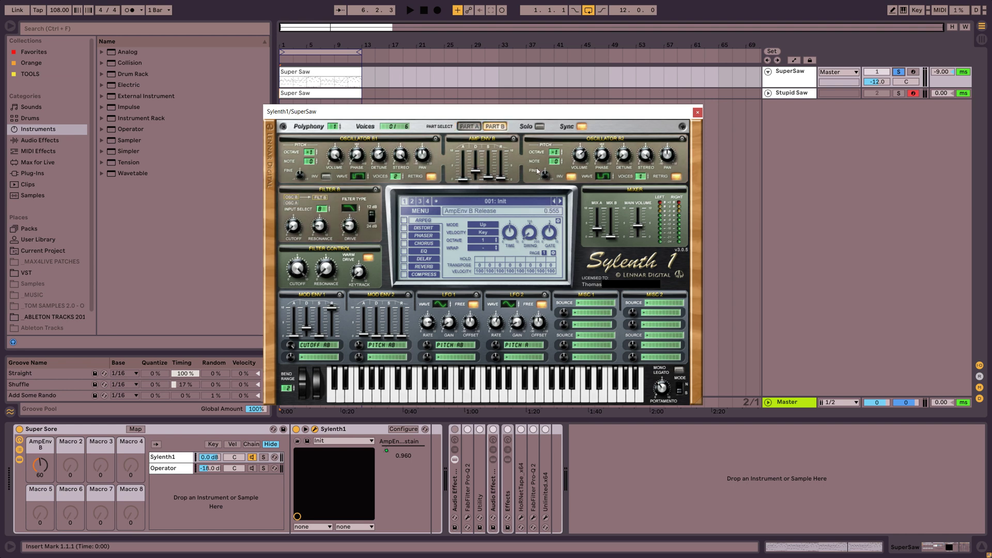
key("space")
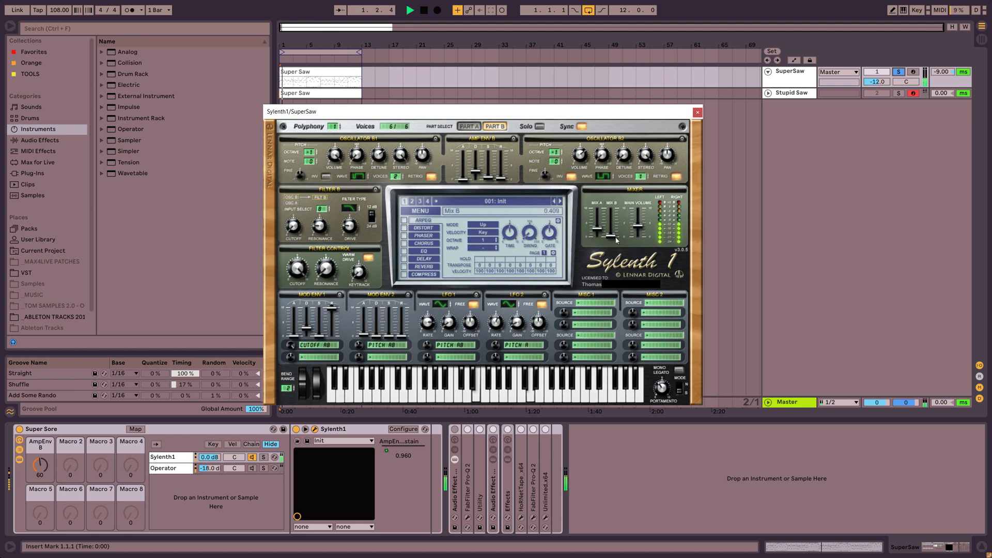
left_click_drag(619, 229, 616, 195)
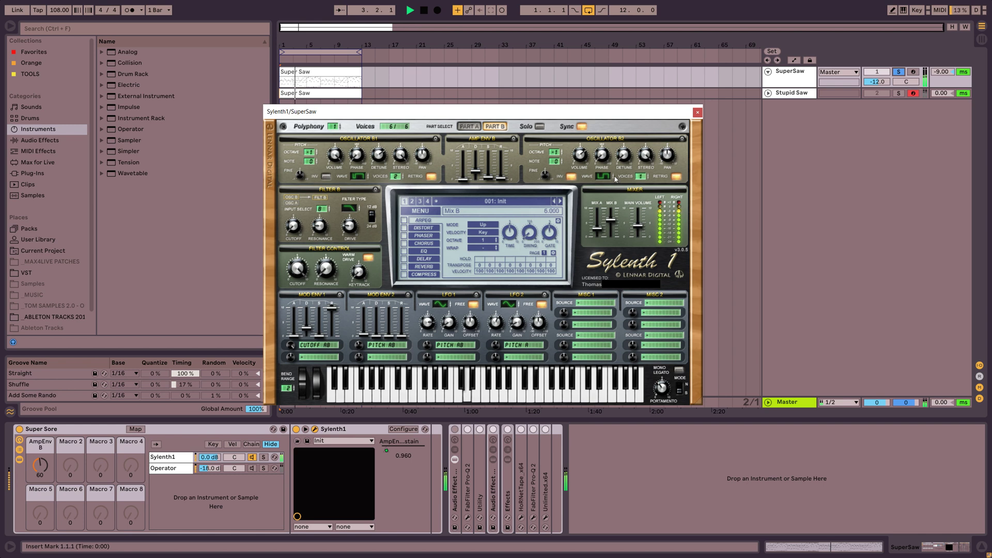
left_click_drag(615, 195, 614, 164)
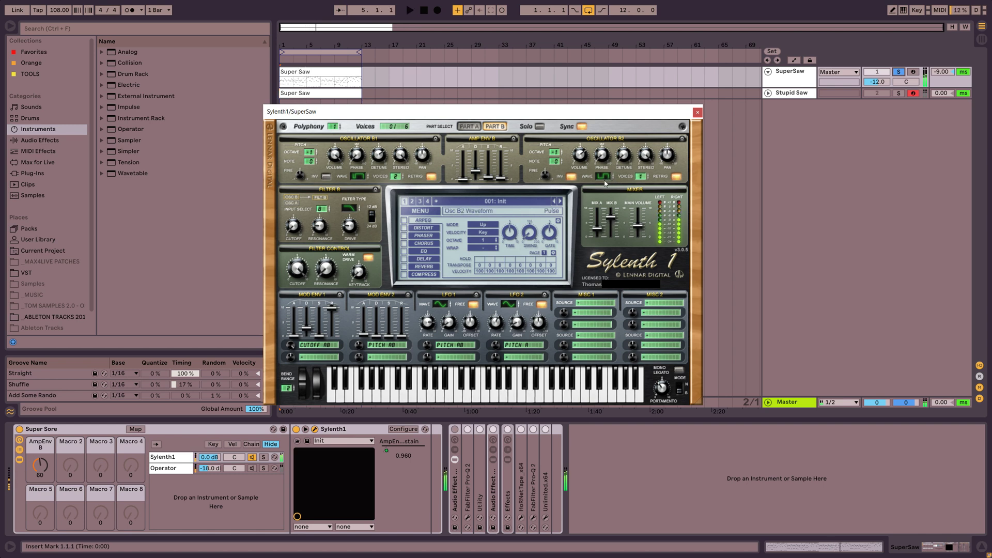
key("space")
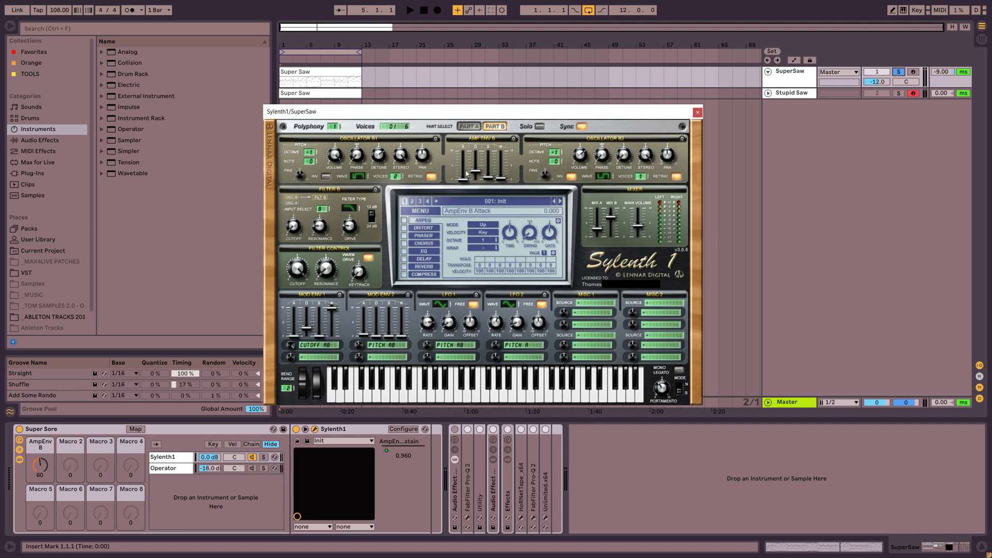
Compare the amp envelope settings of Part A and Part B
left_click(469, 126)
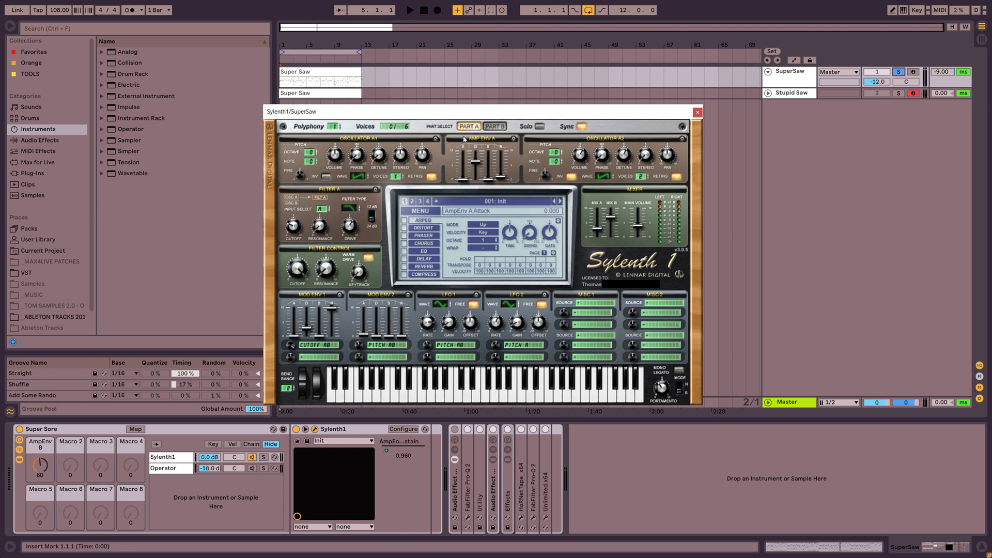
left_click(495, 126)
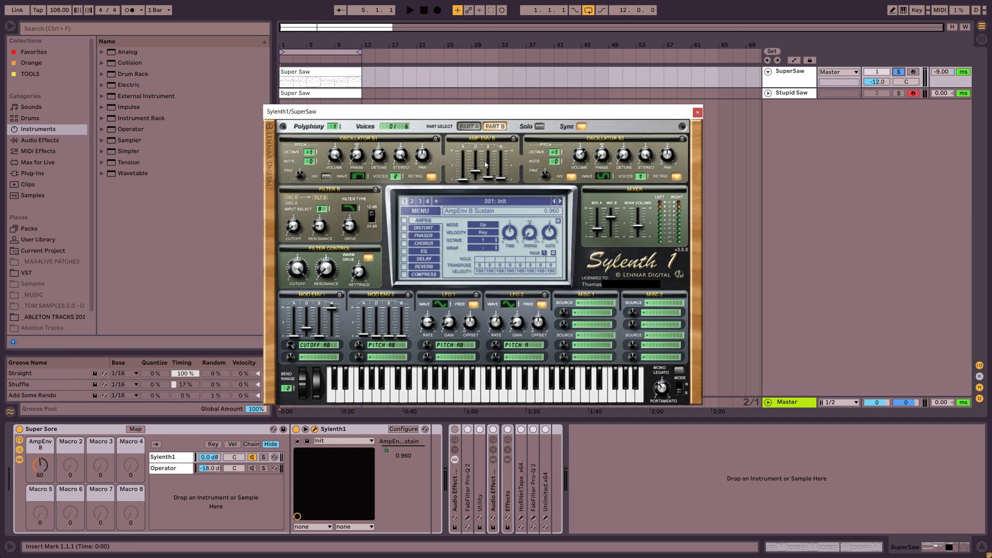
Audition Sylenth1's distortion during playback, turn it off again and open its settings
left_click(405, 228)
key("space")
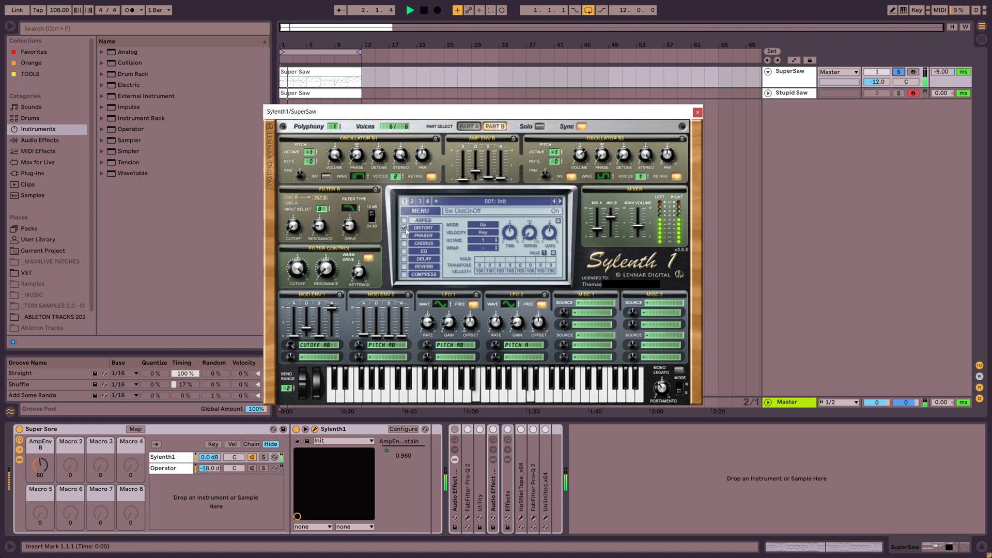
key("space")
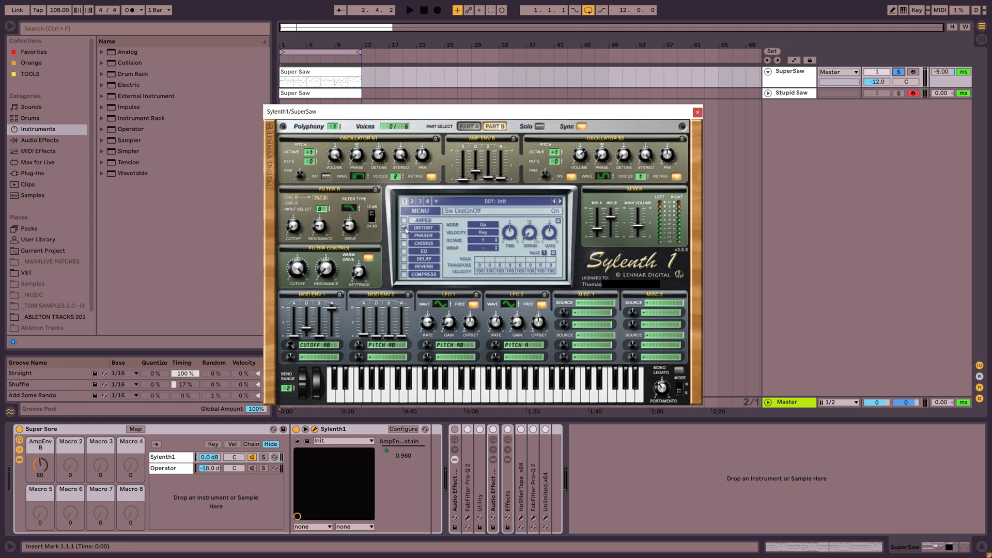
left_click(405, 229)
left_click(404, 230)
left_click(424, 228)
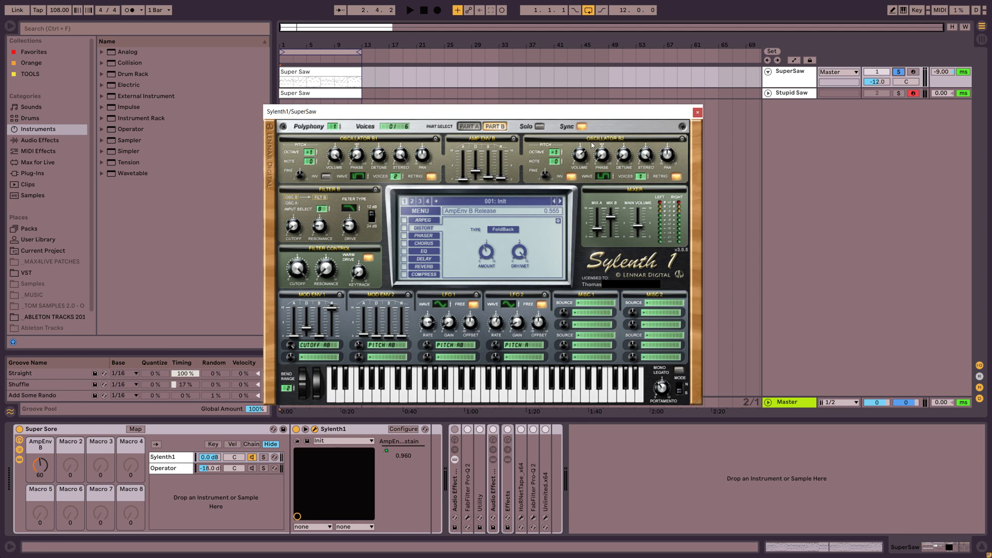
Arm the SuperSaw track for recording
left_click(916, 72)
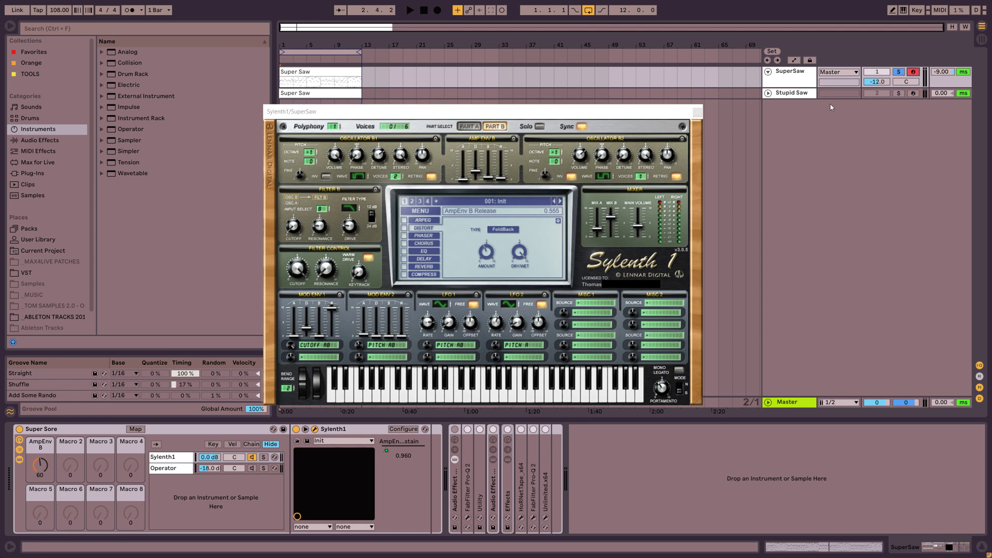
Compare the oscillator settings of Part A and Part B, ending with Part B displayed
left_click(470, 126)
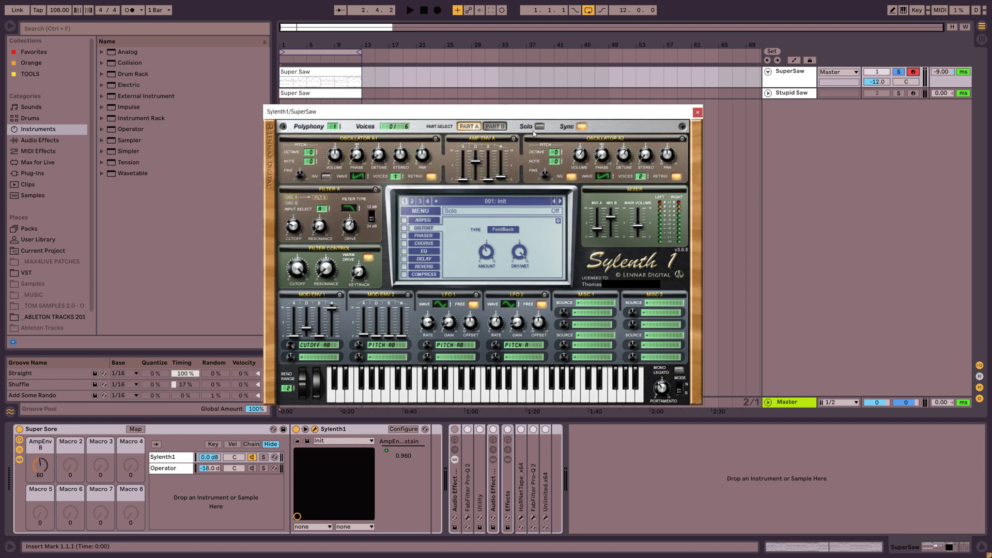
left_click(495, 126)
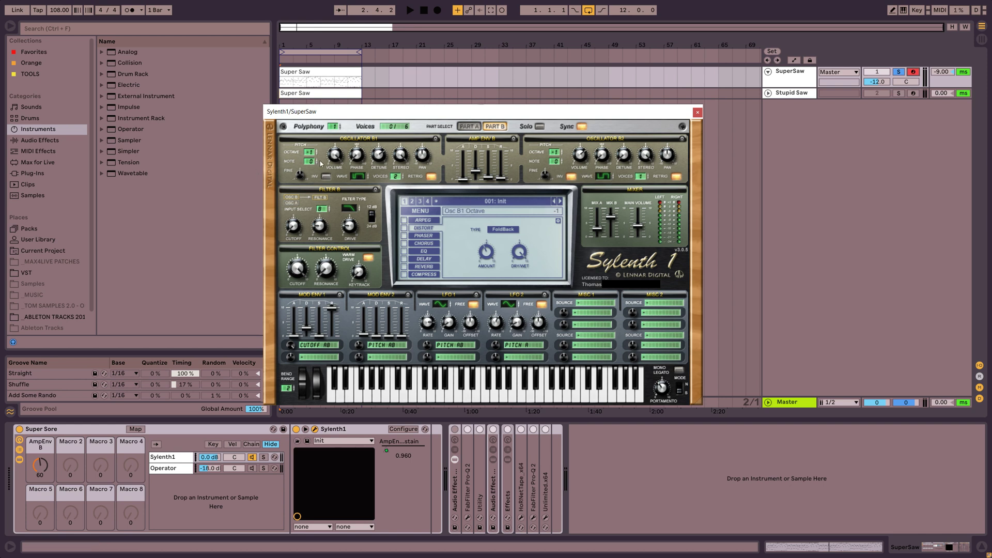
left_click(468, 127)
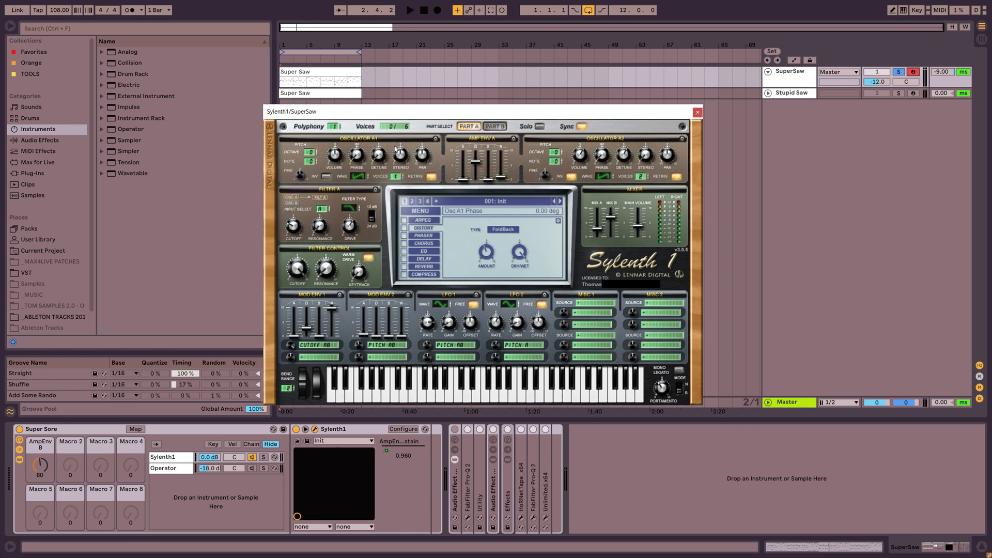
left_click(495, 127)
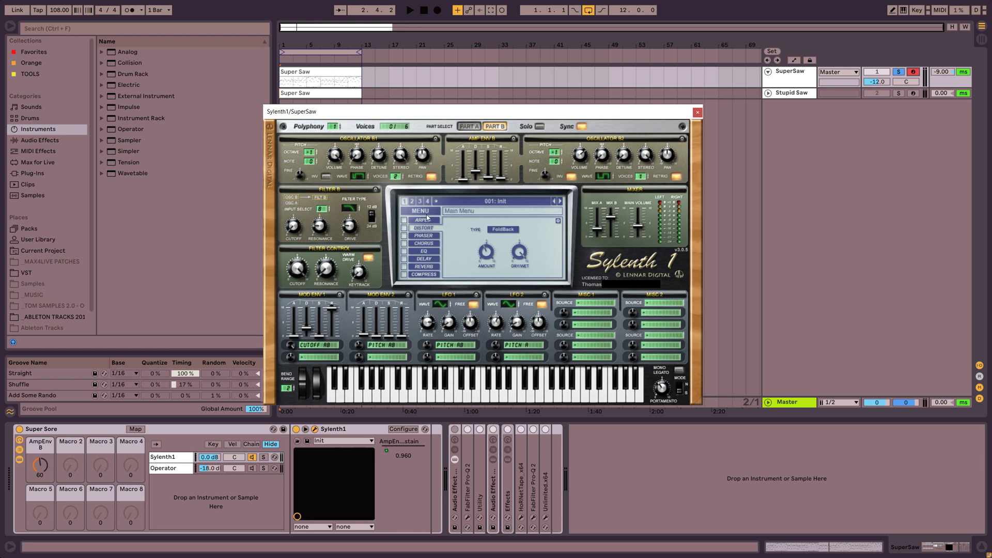
Turn the distortion back on, enable the chorus and display the chorus settings
left_click(404, 228)
left_click(422, 244)
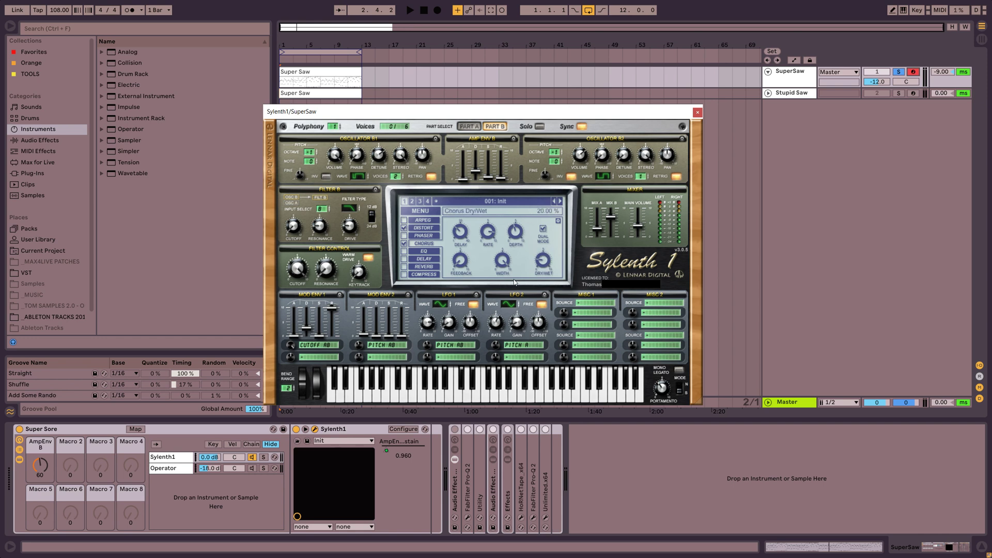
Review the oscillator volume and stereo settings of both parts once more, ending with Part A displayed
left_click(471, 126)
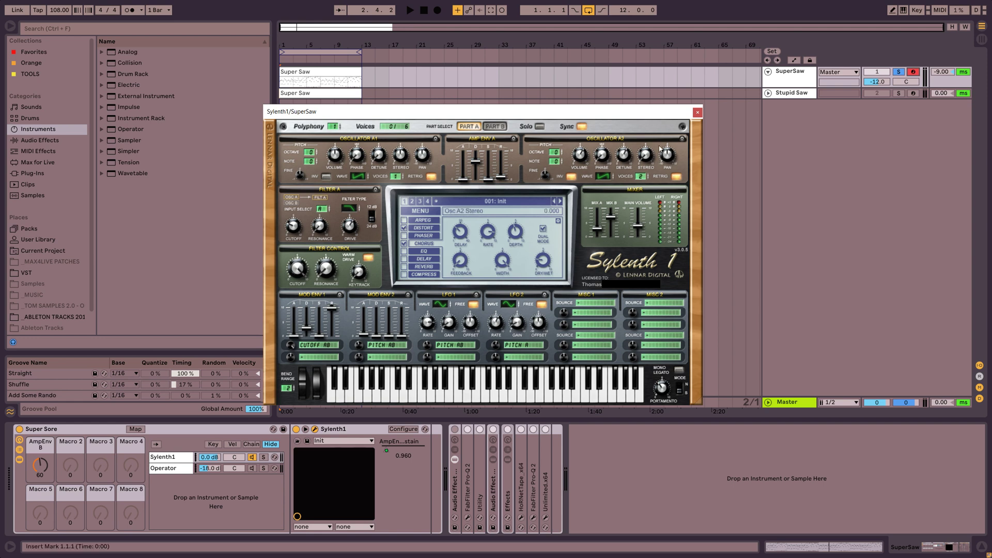
left_click(495, 126)
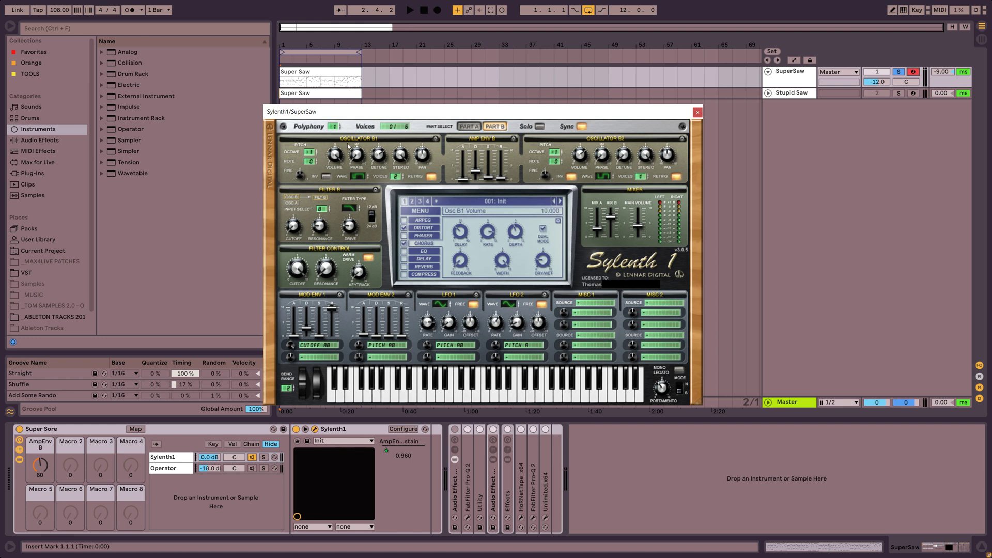
left_click(473, 127)
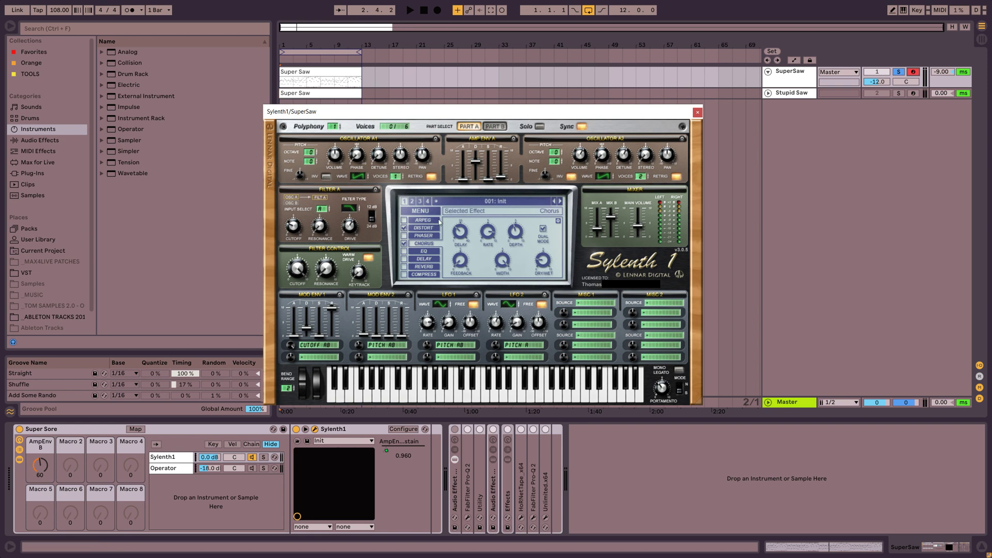
Enable the EQ, review its settings and those of the distortion, and close the Sylenth1 window
left_click(424, 251)
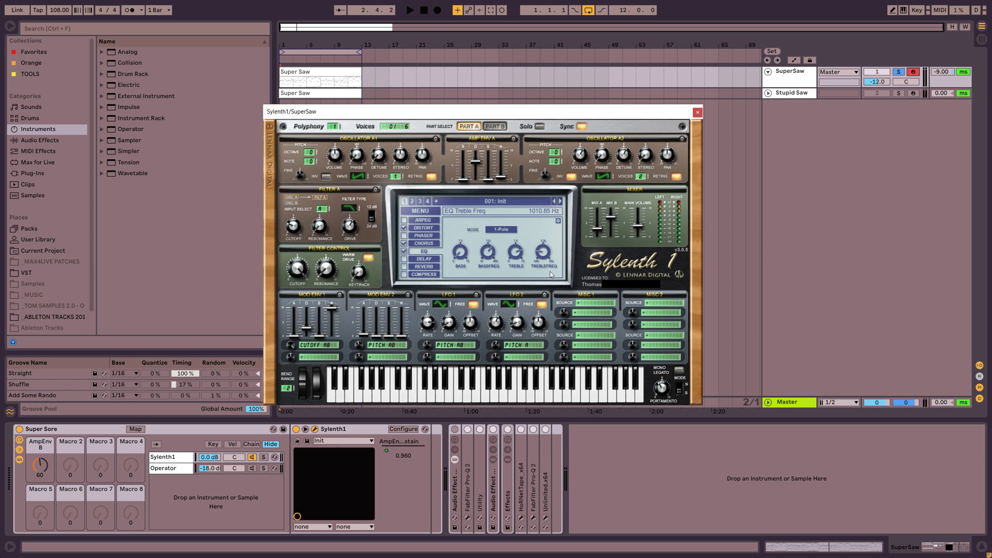
left_click(423, 228)
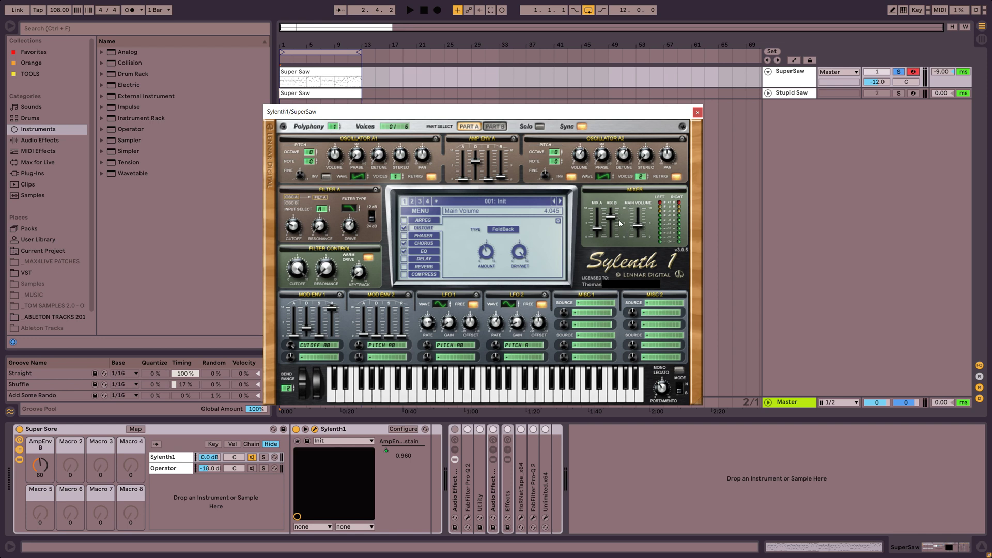
left_click(698, 112)
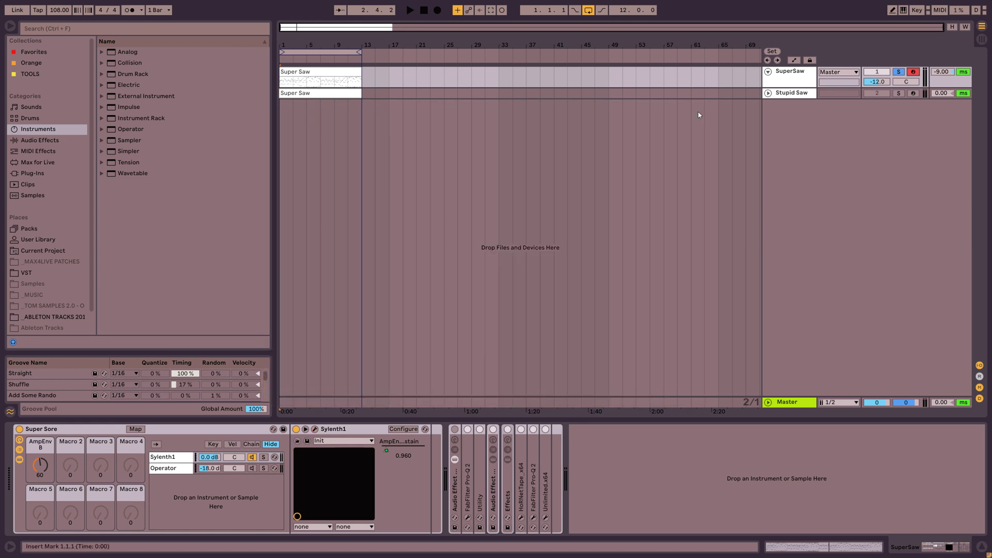